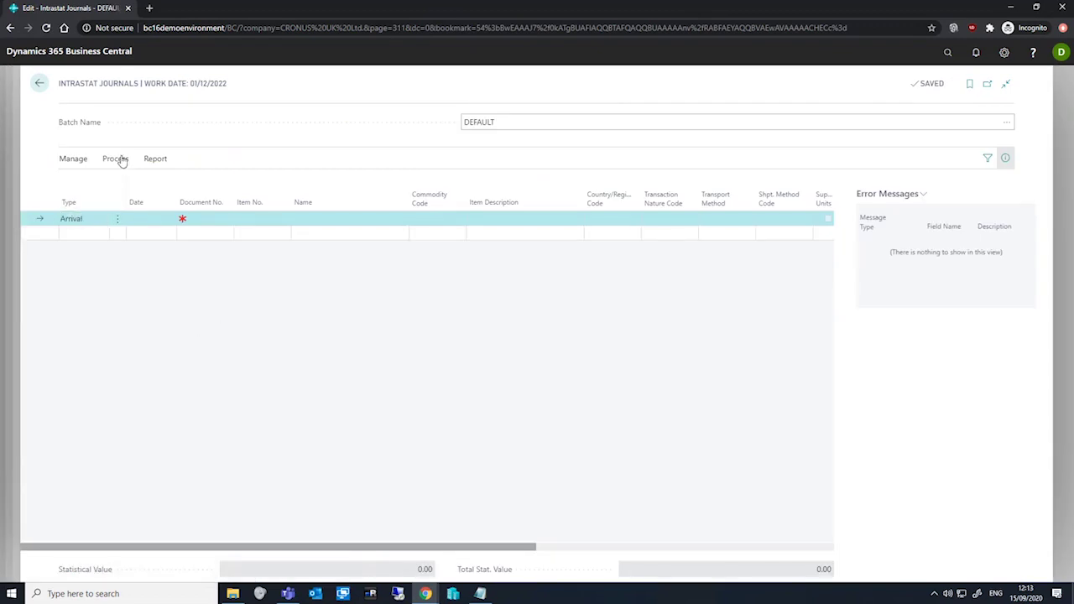
# Run Suggest Lines on the DEFAULT Intrastat journal, then bring up the Tell Me search.
pyautogui.click(117, 159)
pyautogui.click(101, 182)
pyautogui.click(114, 159)
pyautogui.click(211, 315)
pyautogui.click(944, 58)
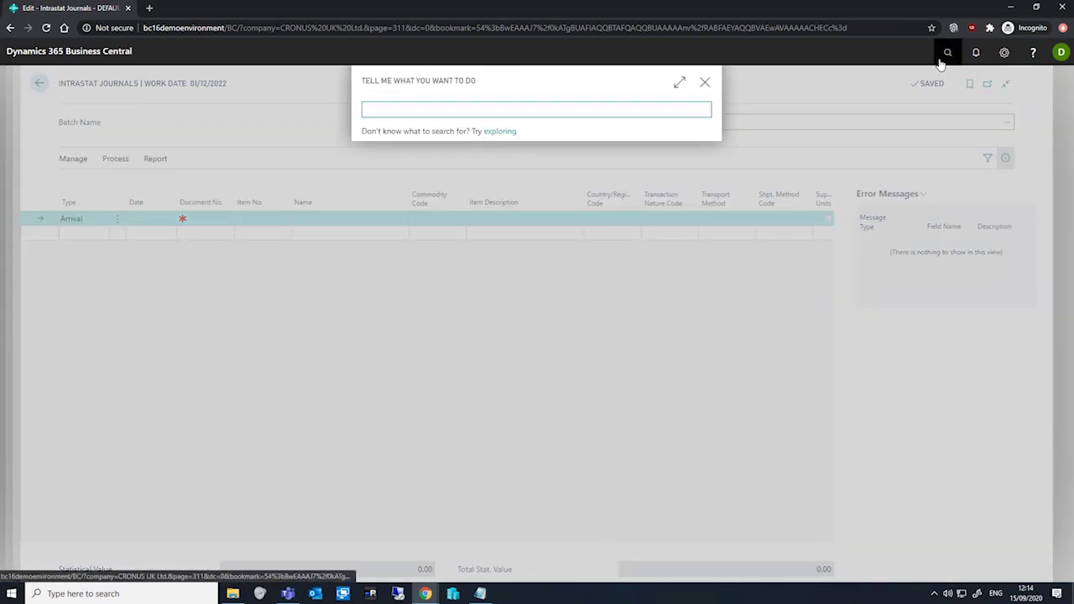
# Find 'intrastat', review Intrastat Setup and its Checklist Setup, then return to the DEFAULT journal.
pyautogui.write('intr')
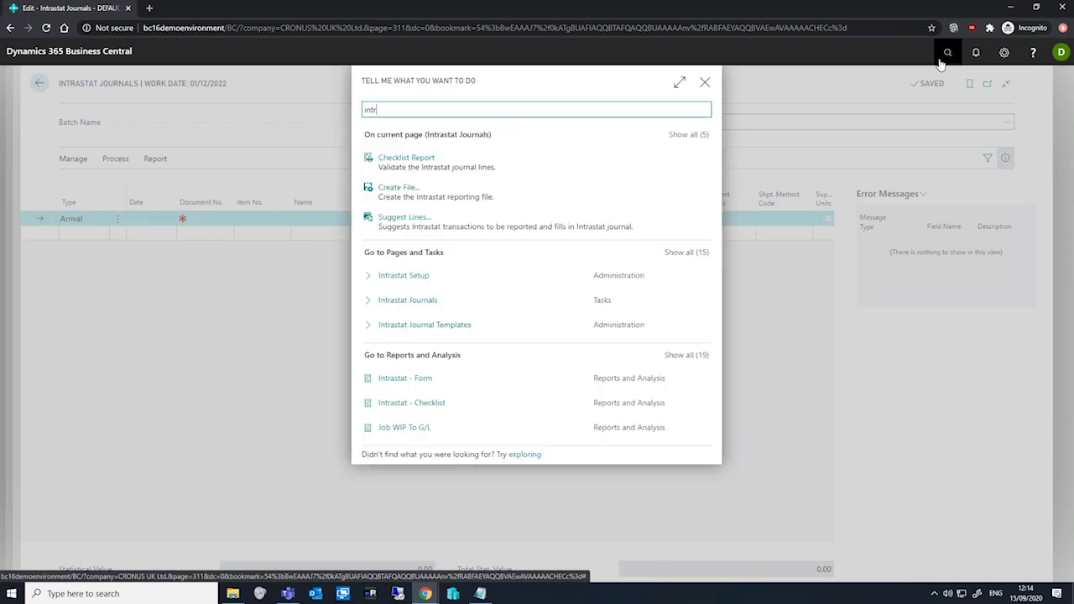
pyautogui.write('astat')
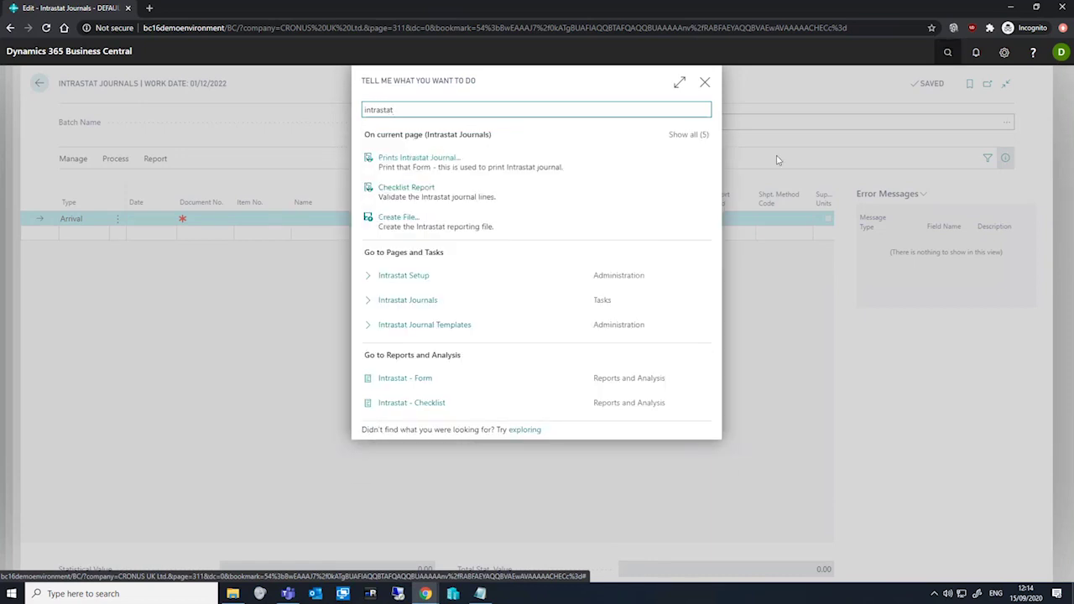
pyautogui.click(450, 276)
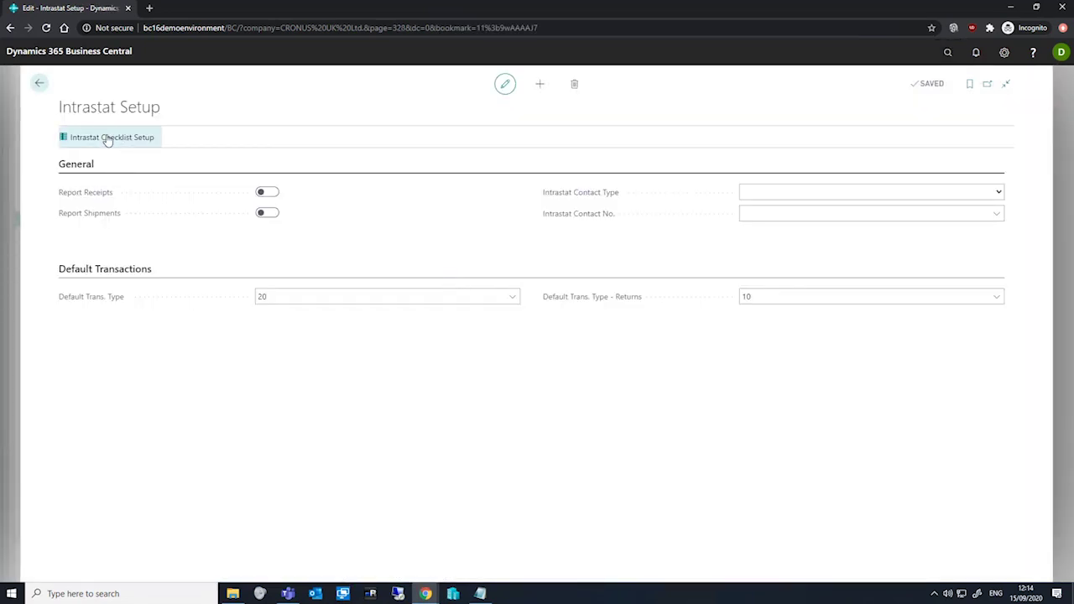
pyautogui.click(104, 141)
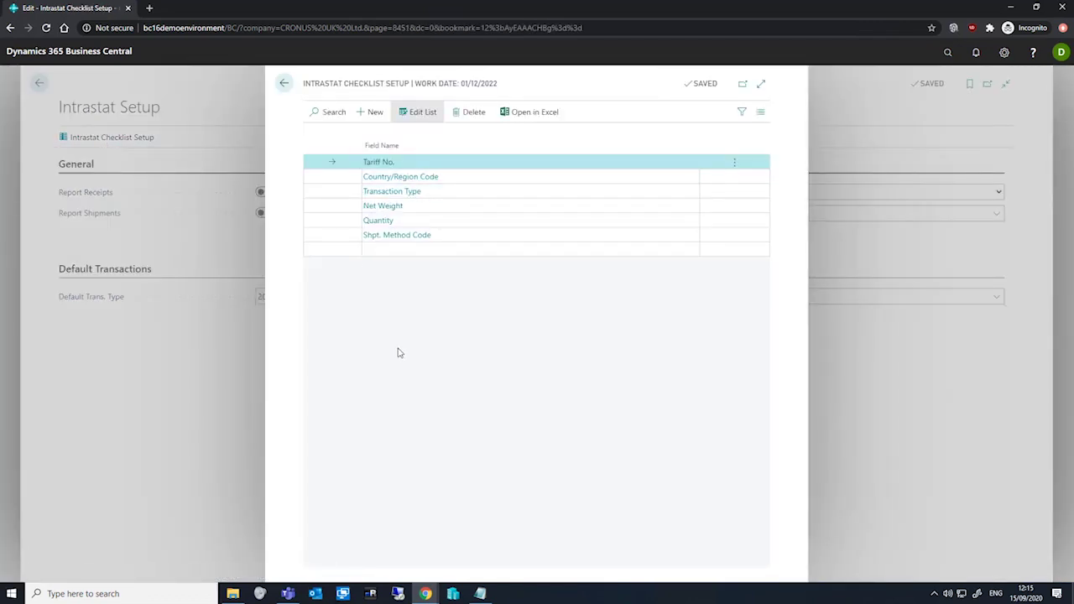
pyautogui.press('Escape')
pyautogui.press('Escape')
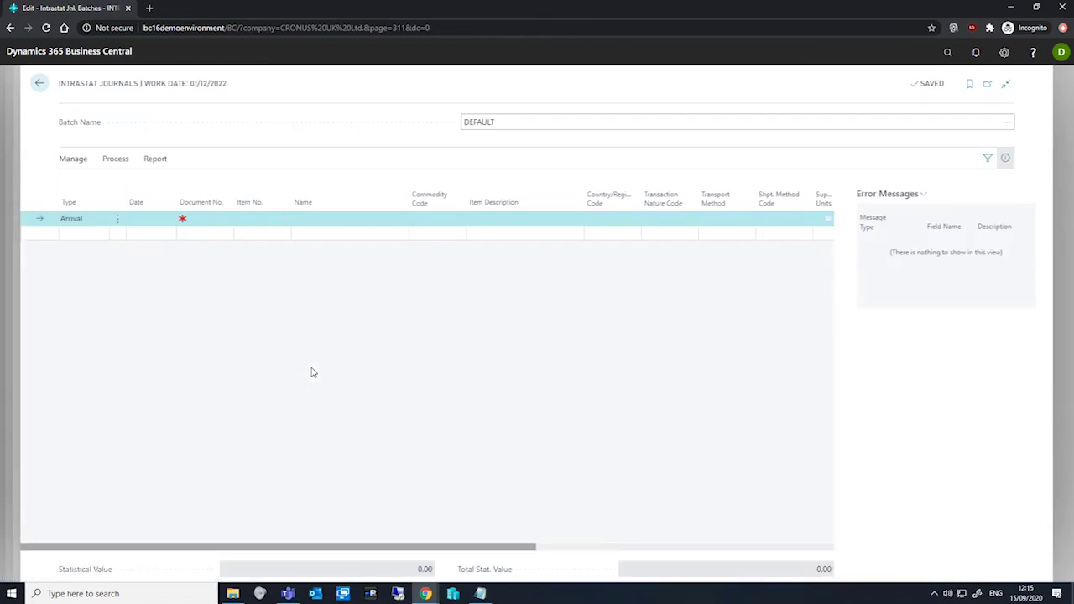
pyautogui.click(115, 159)
# Open the Intrastat - Form report and check its Journal Template Name choices without picking one.
pyautogui.click(947, 53)
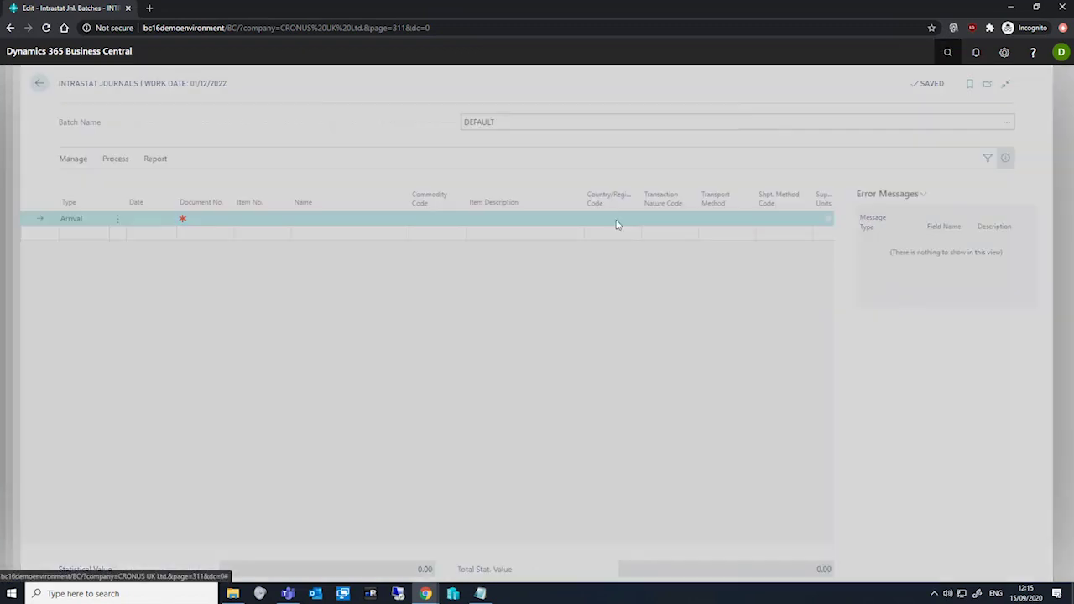
pyautogui.write('intras')
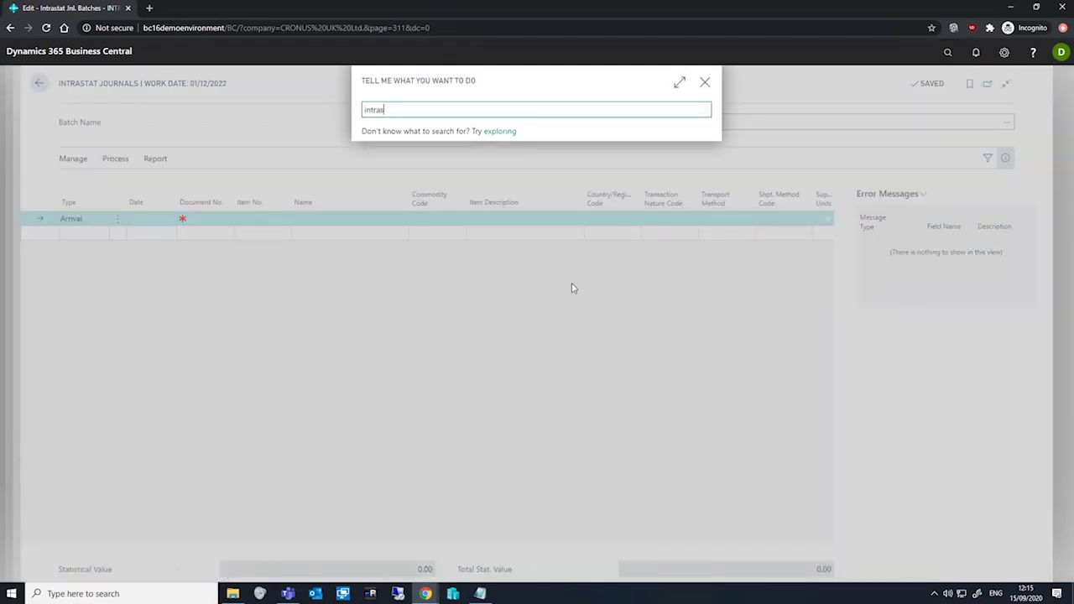
pyautogui.write('tat form')
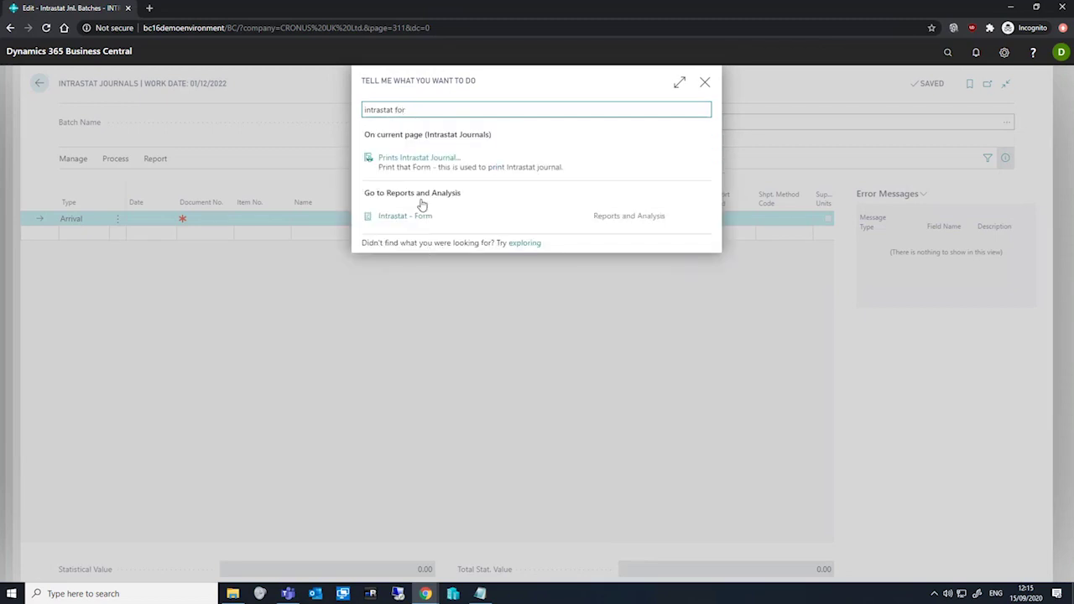
pyautogui.click(412, 218)
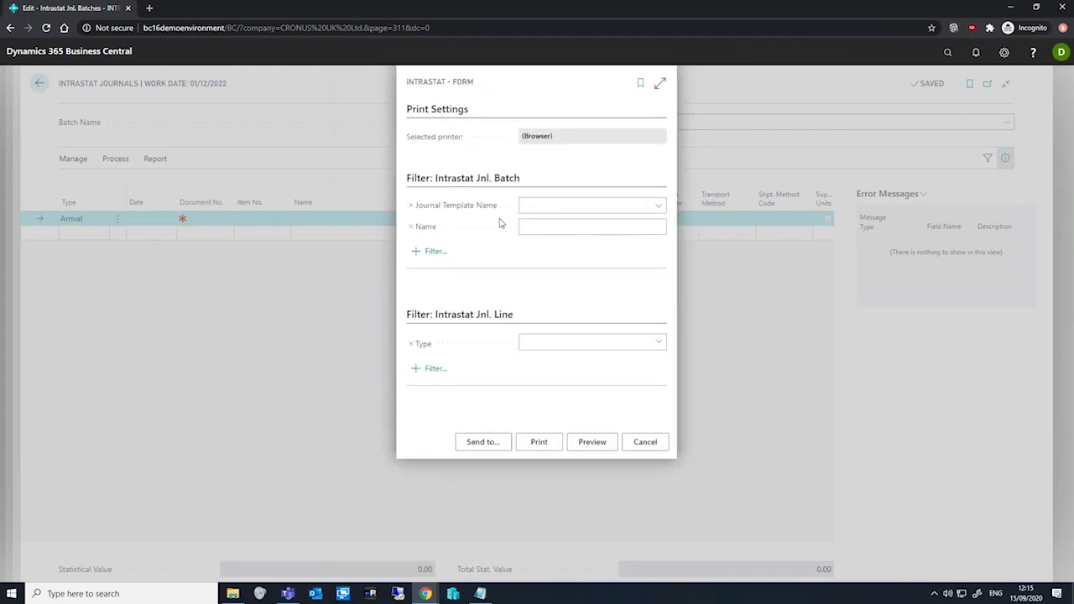
pyautogui.click(659, 205)
pyautogui.press('Escape')
pyautogui.press('Escape')
pyautogui.press('Escape')
pyautogui.press('Escape')
pyautogui.press('Escape')
# Search 'intrastat', open Intrastat Journal Templates, and go to the INTRASTAT template's batches.
pyautogui.hotkey('alt', 'q')
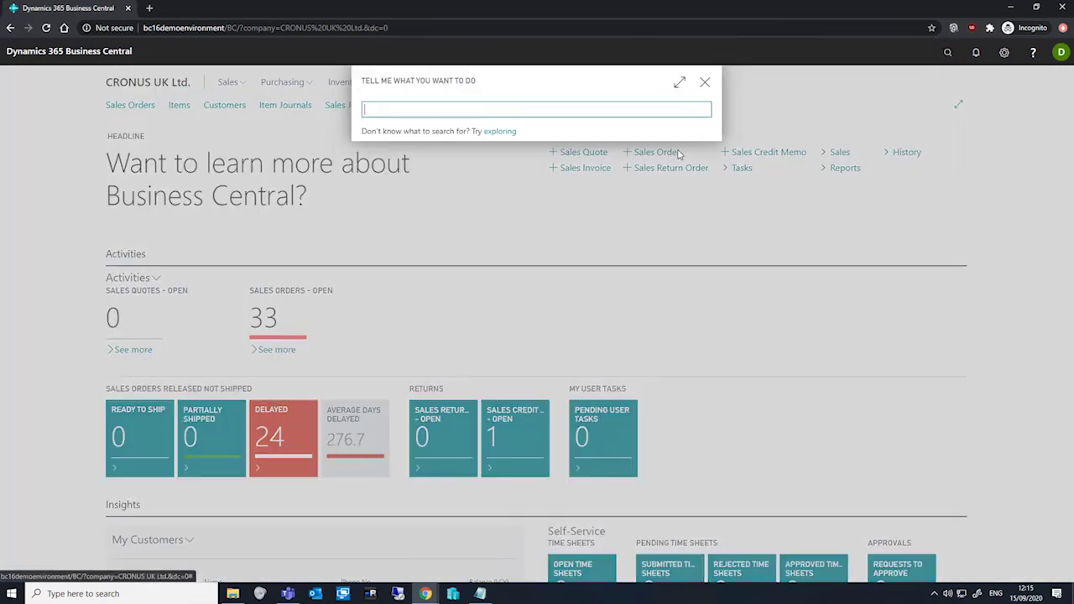
pyautogui.write('intrastat')
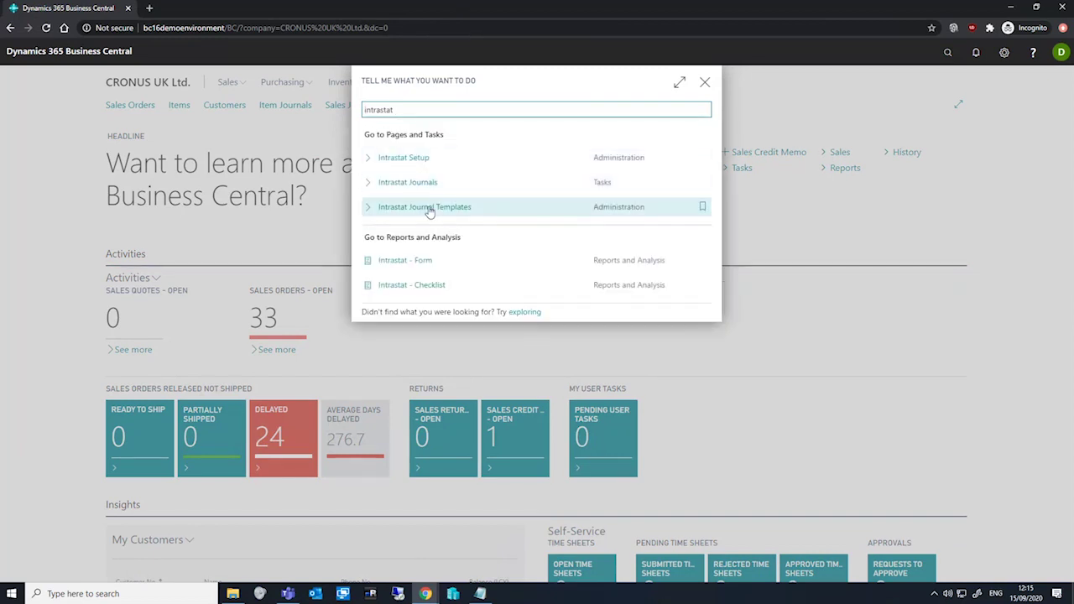
pyautogui.click(428, 208)
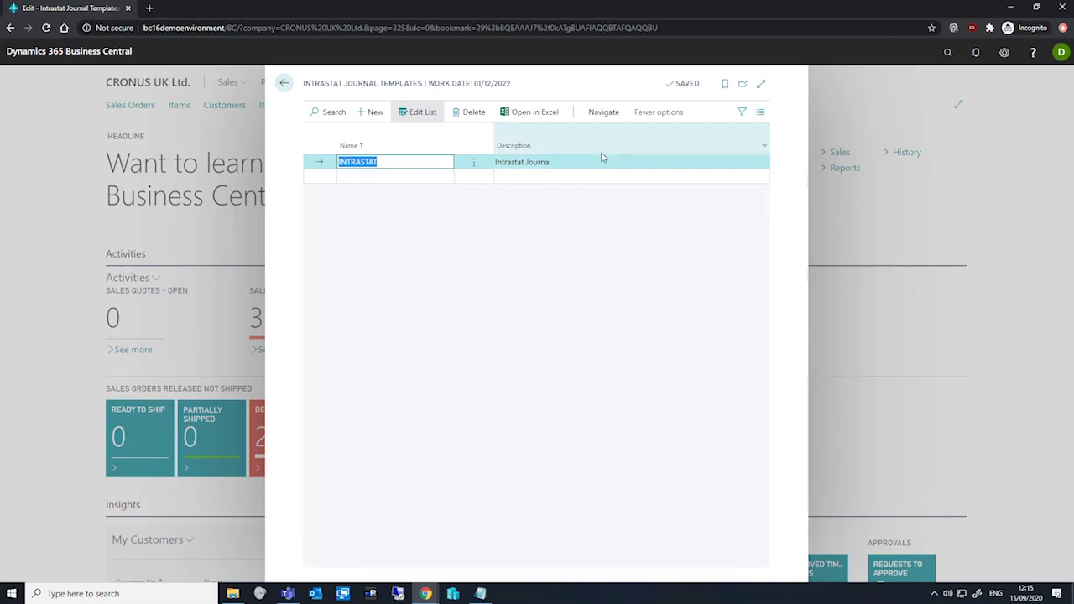
pyautogui.click(604, 111)
pyautogui.click(342, 135)
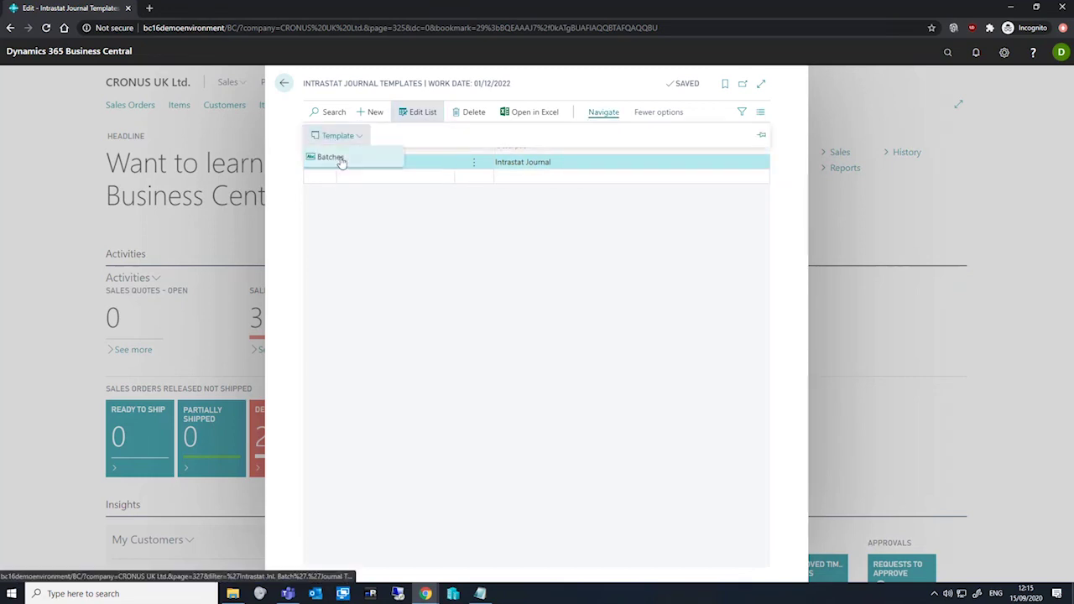
pyautogui.click(340, 160)
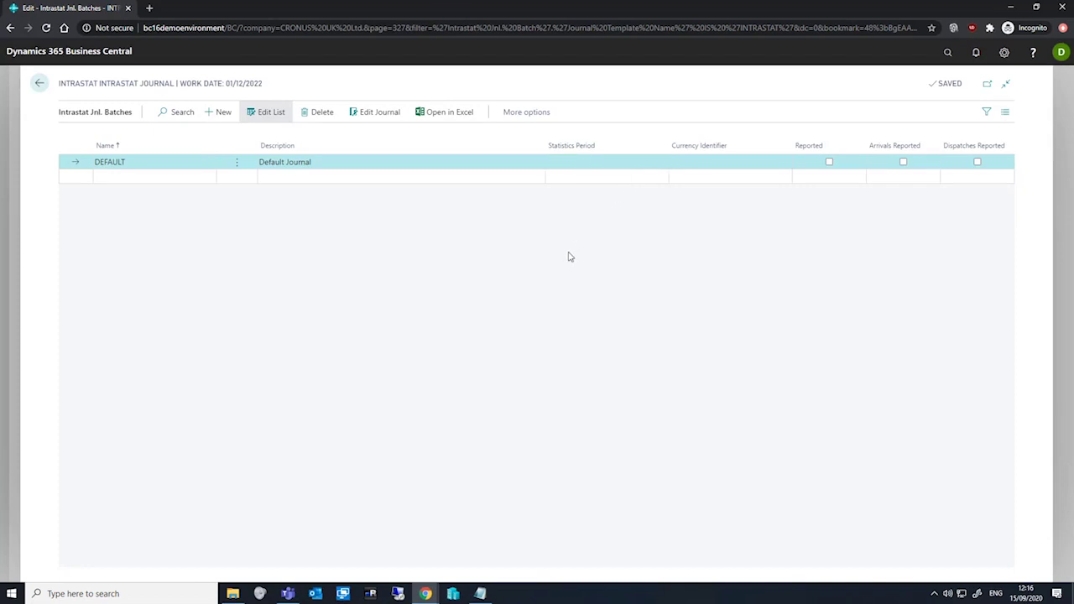
# Enter 2006 as the DEFAULT batch's Statistics Period, clear it again, and open the batch's journal.
pyautogui.click(589, 157)
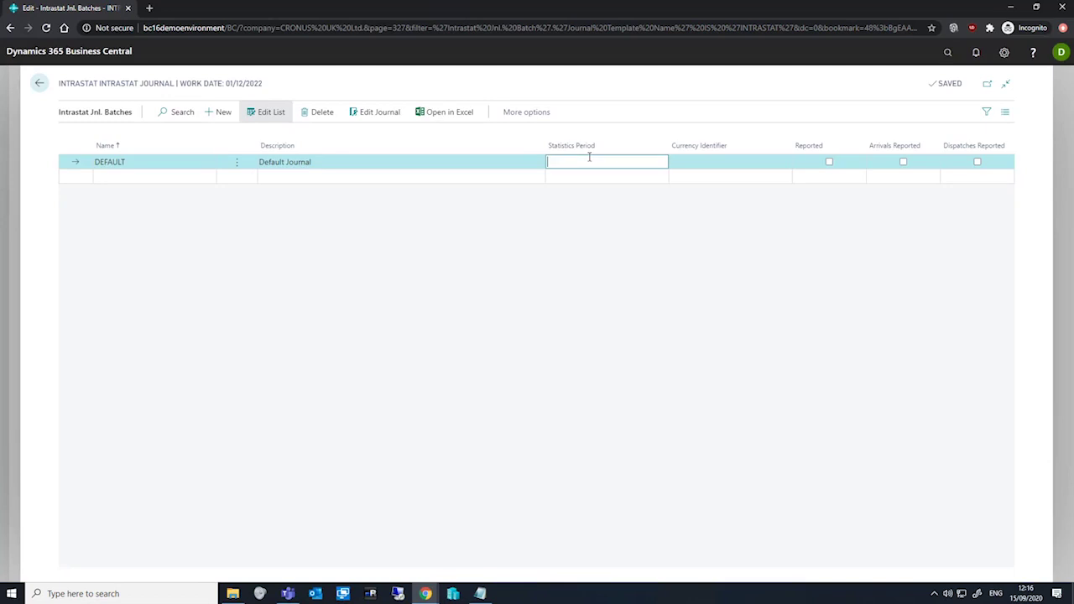
pyautogui.write('2005')
pyautogui.press('BackSpace')
pyautogui.write('6')
pyautogui.press('BackSpace')
pyautogui.press('BackSpace')
pyautogui.press('BackSpace')
pyautogui.click(283, 292)
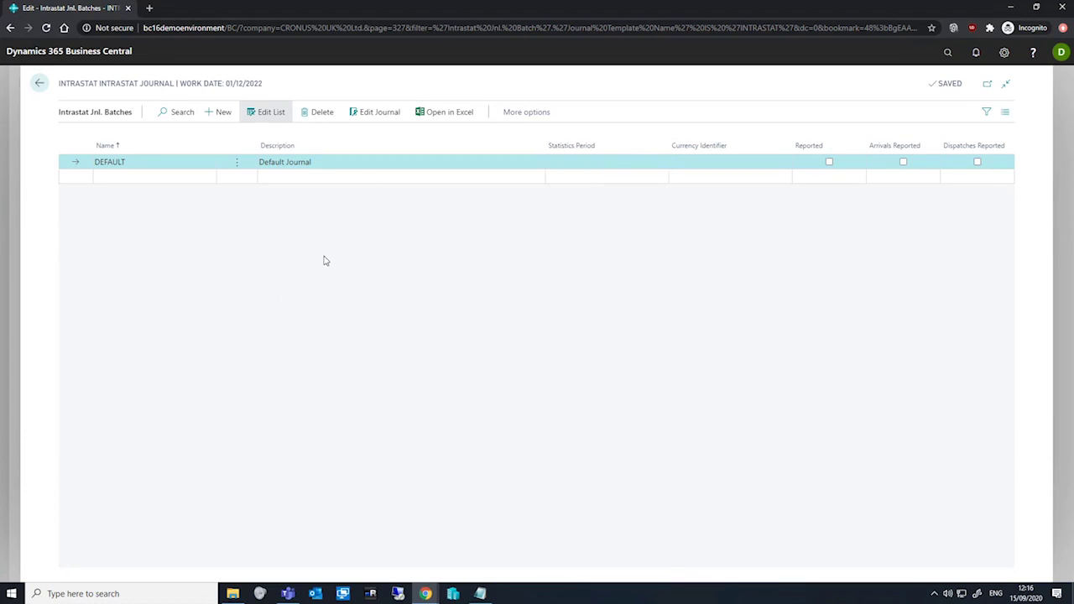
pyautogui.click(364, 113)
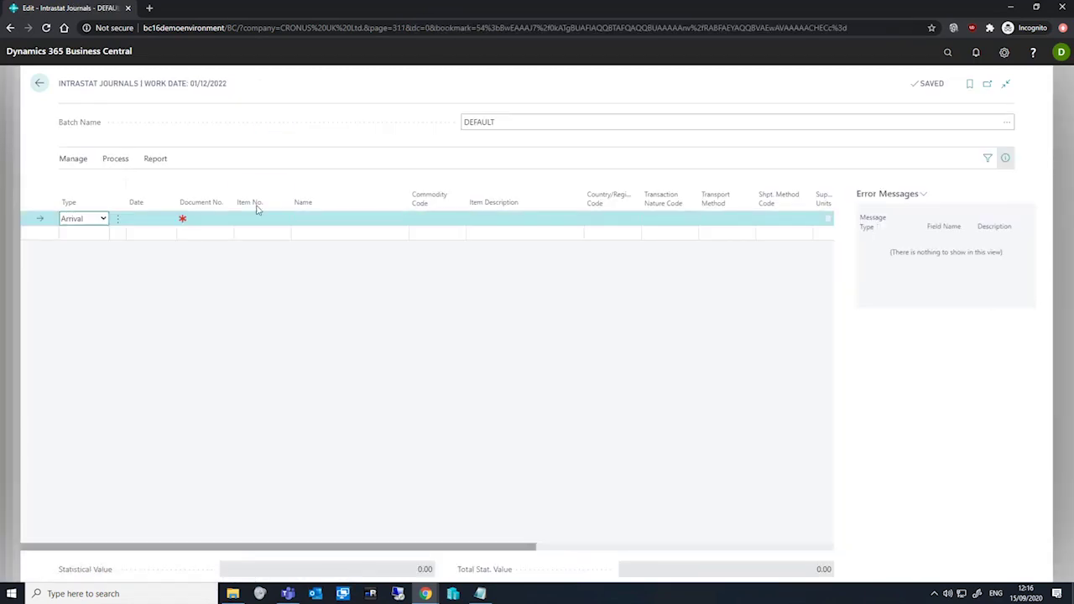
pyautogui.click(115, 161)
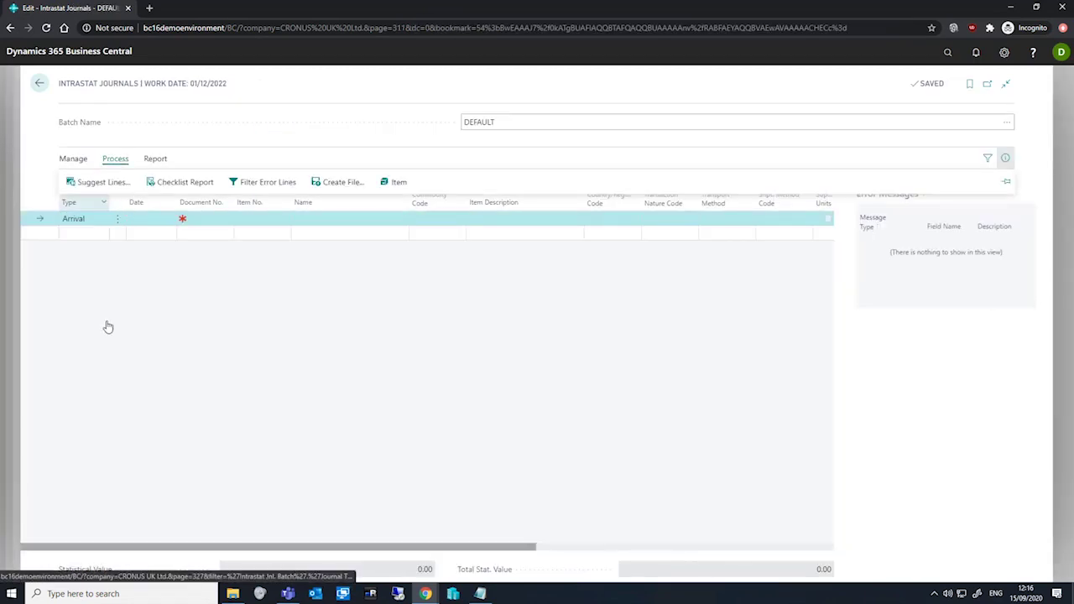
pyautogui.click(225, 371)
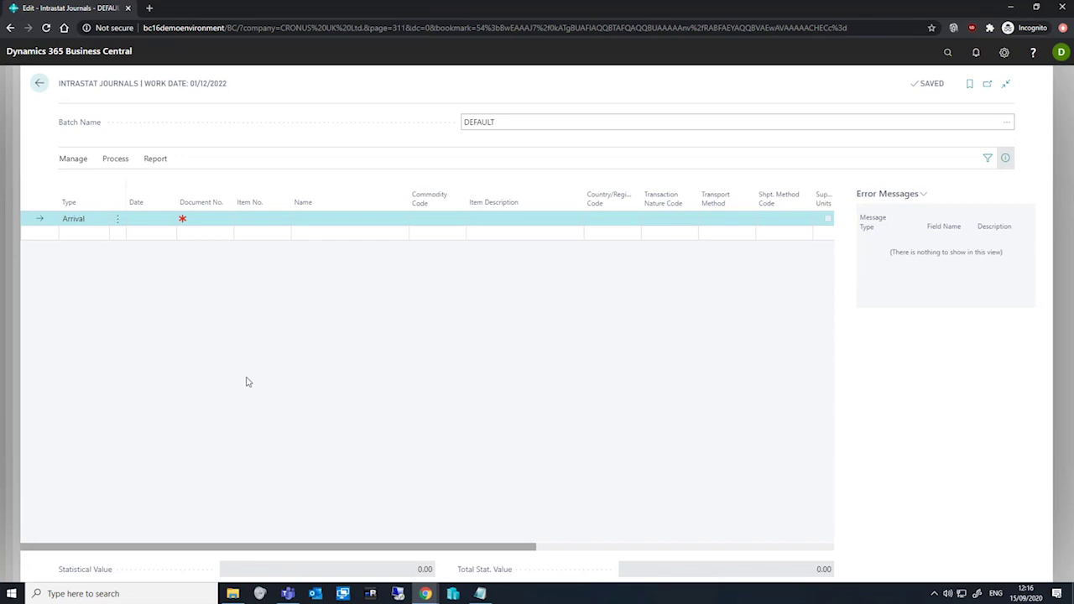
pyautogui.click(125, 169)
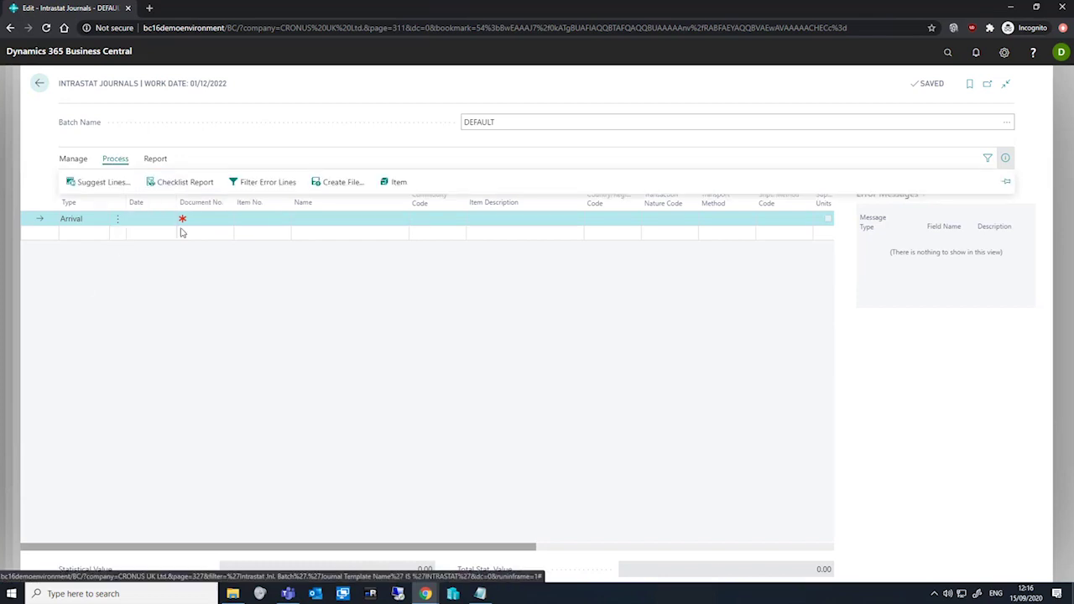